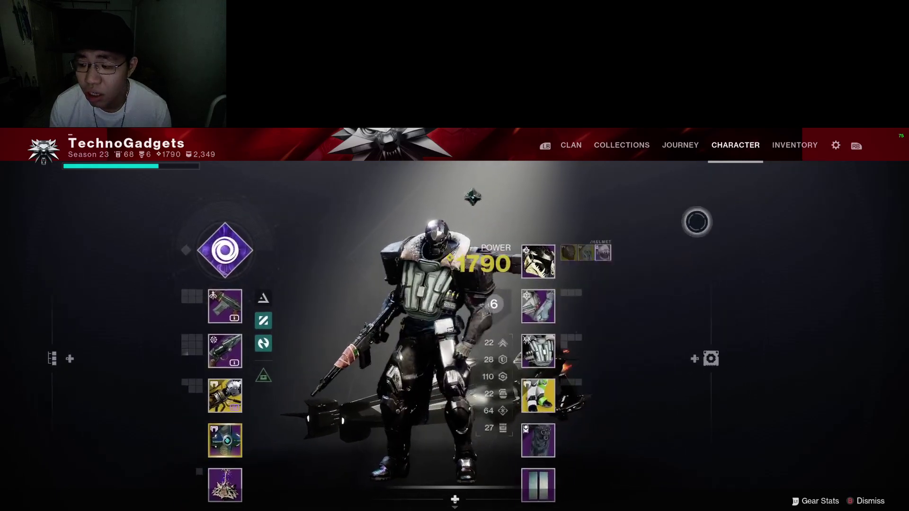
# Open the Video settings and display the description of the VRAM usage bar
pyautogui.press('e')
pyautogui.press('e')
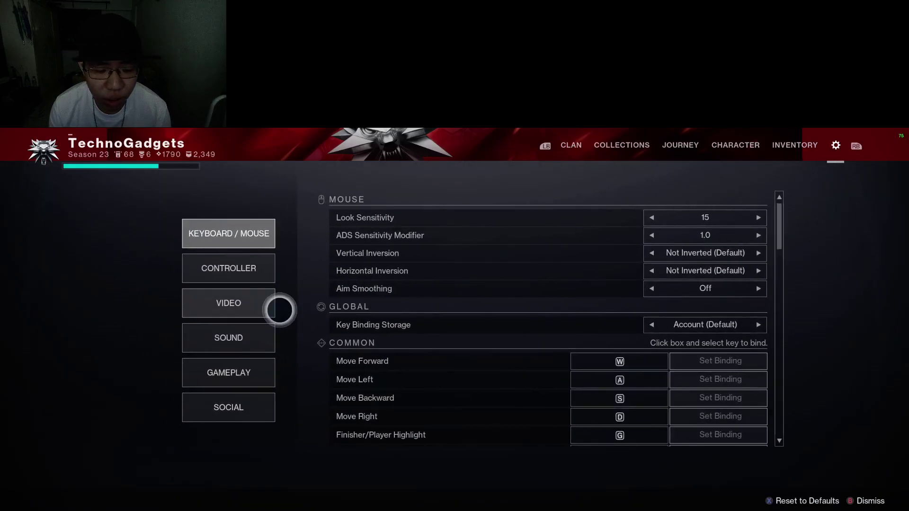
pyautogui.click(267, 309)
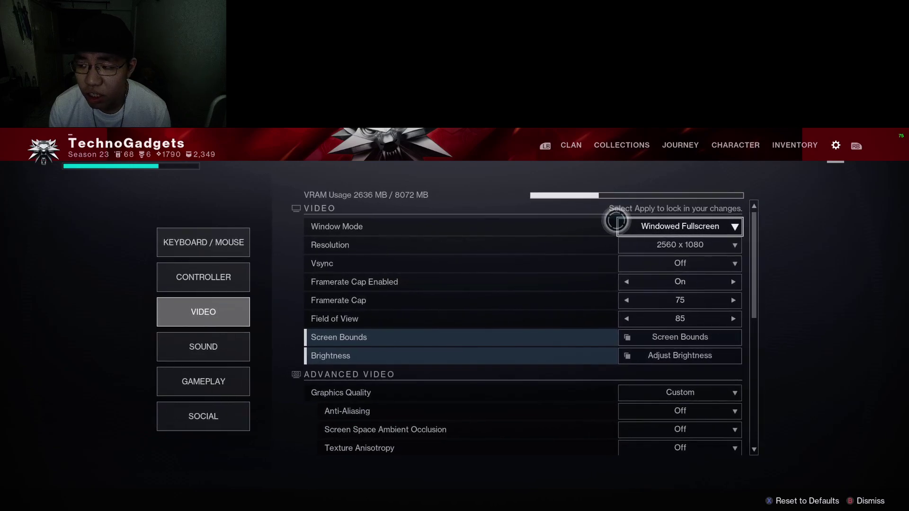
pyautogui.moveTo(610, 198)
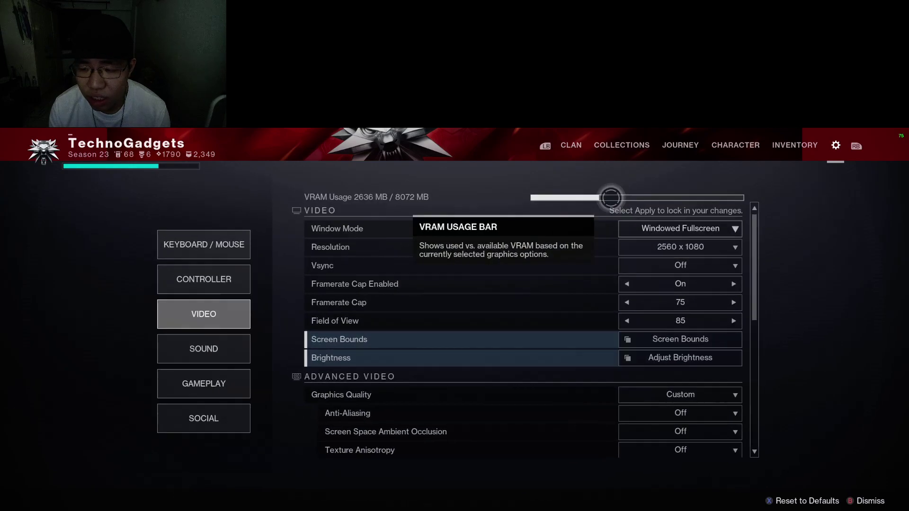
# Examine the available choices for Window Mode, Resolution and Vsync without changing them
pyautogui.click(659, 226)
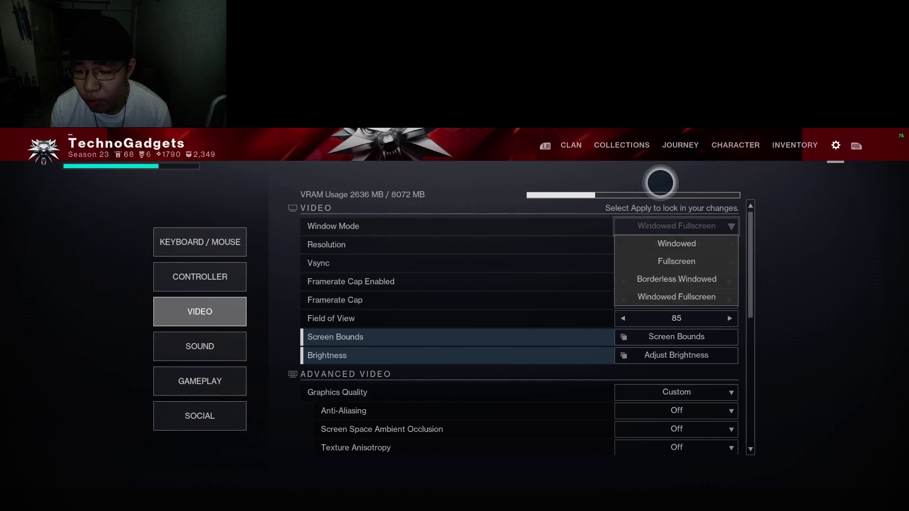
pyautogui.click(660, 223)
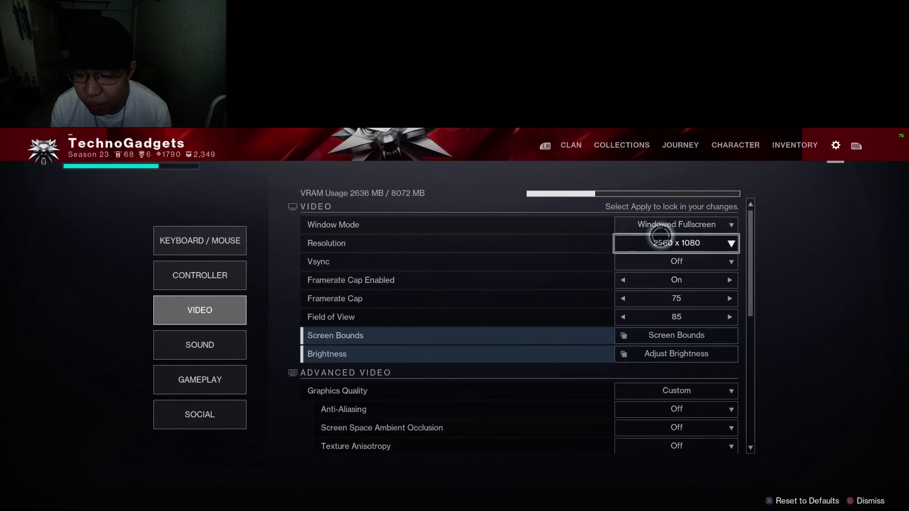
pyautogui.click(660, 236)
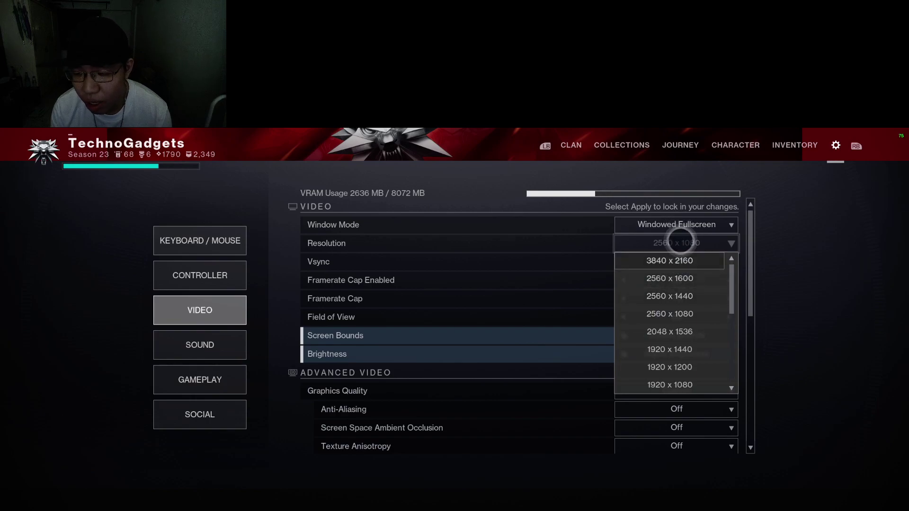
pyautogui.click(662, 234)
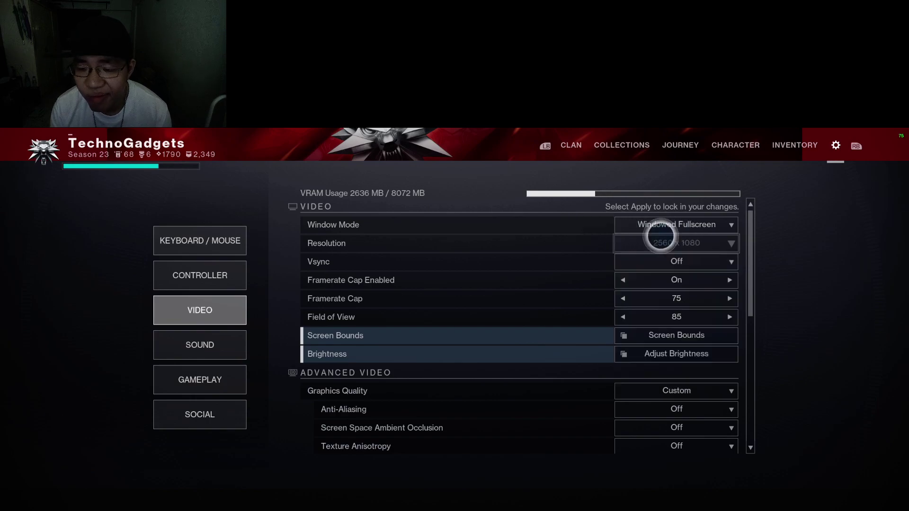
pyautogui.click(674, 261)
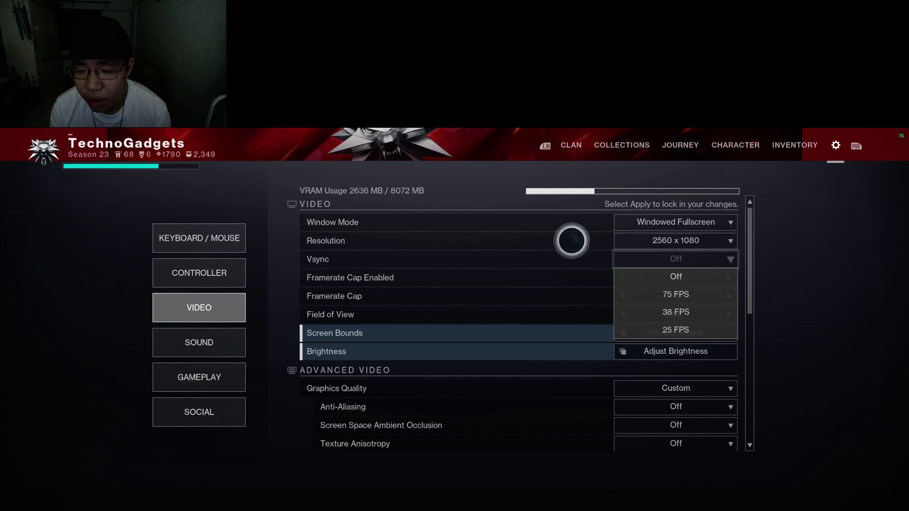
pyautogui.click(669, 260)
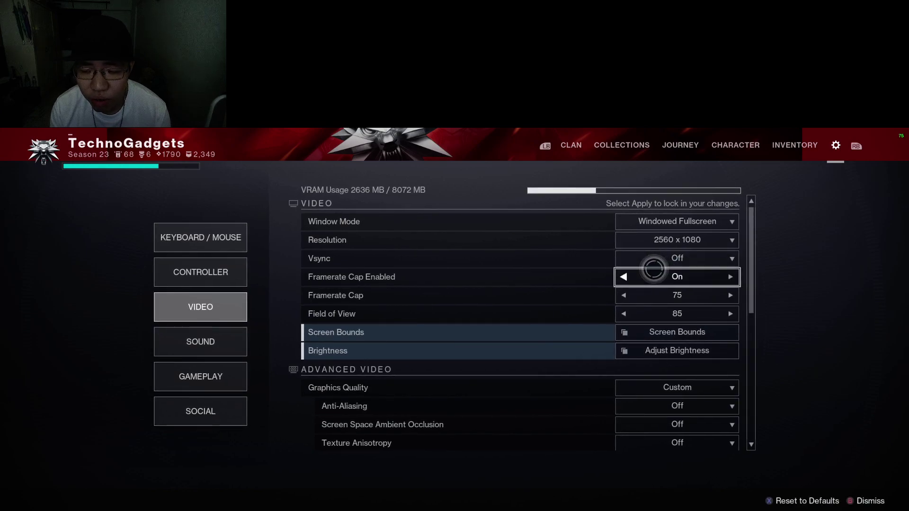
# Switch the framerate cap off and back on, and raise the field of view to 104 before returning it to 85
pyautogui.click(720, 276)
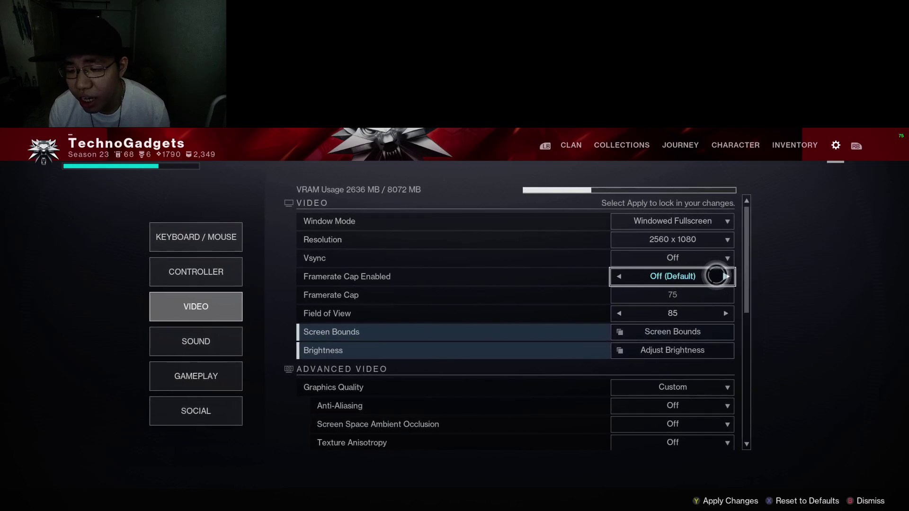
pyautogui.click(724, 276)
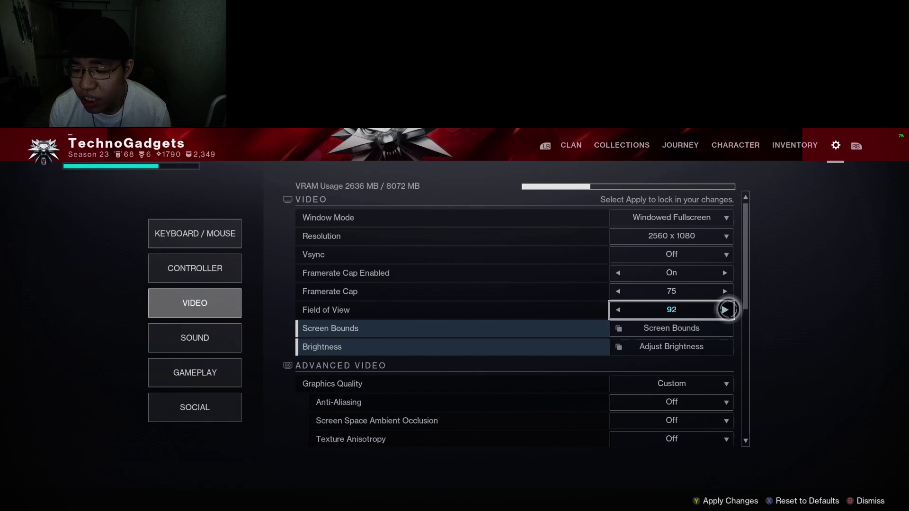
pyautogui.click(615, 310)
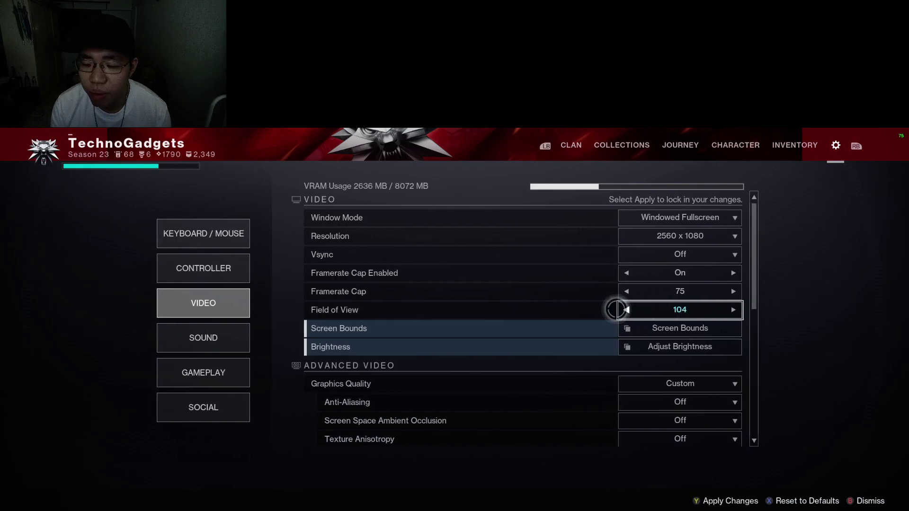
pyautogui.click(618, 309)
pyautogui.click(620, 310)
pyautogui.click(623, 310)
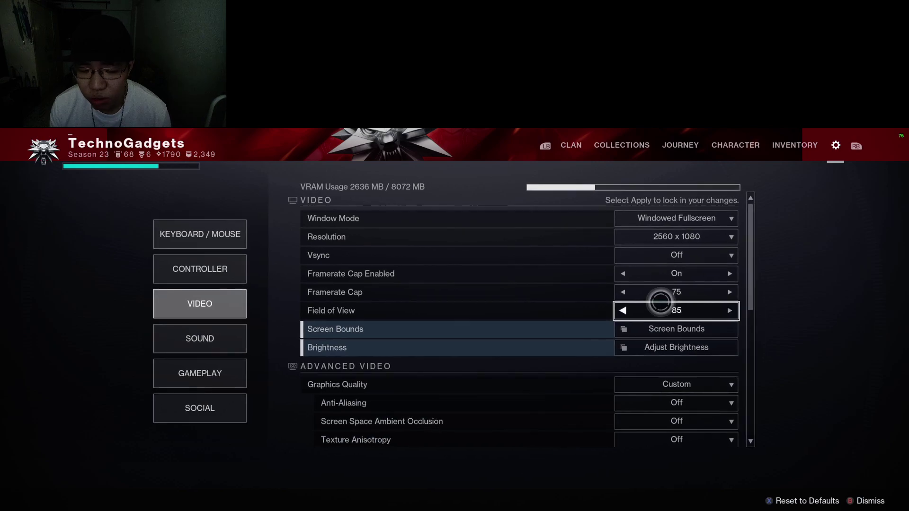
# Open the brightness adjustment from the video settings and choose a brightness level
pyautogui.press('Down')
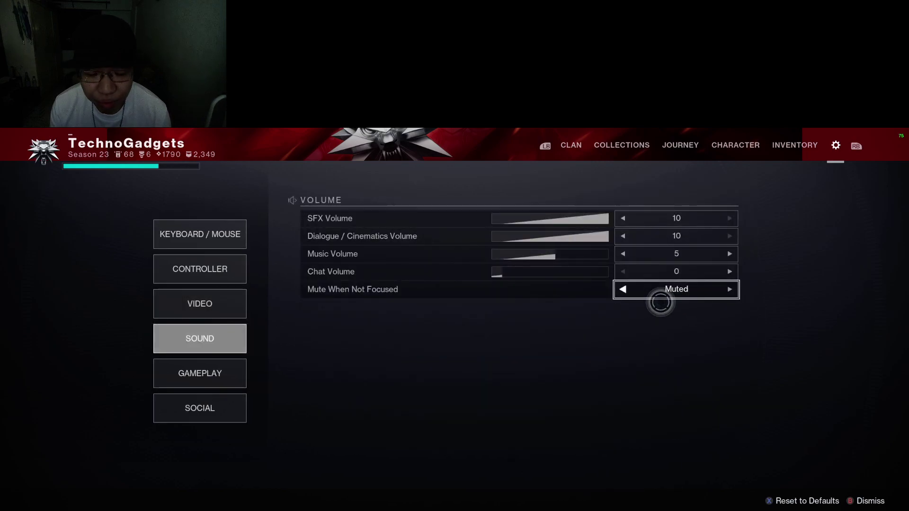
pyautogui.press('Up')
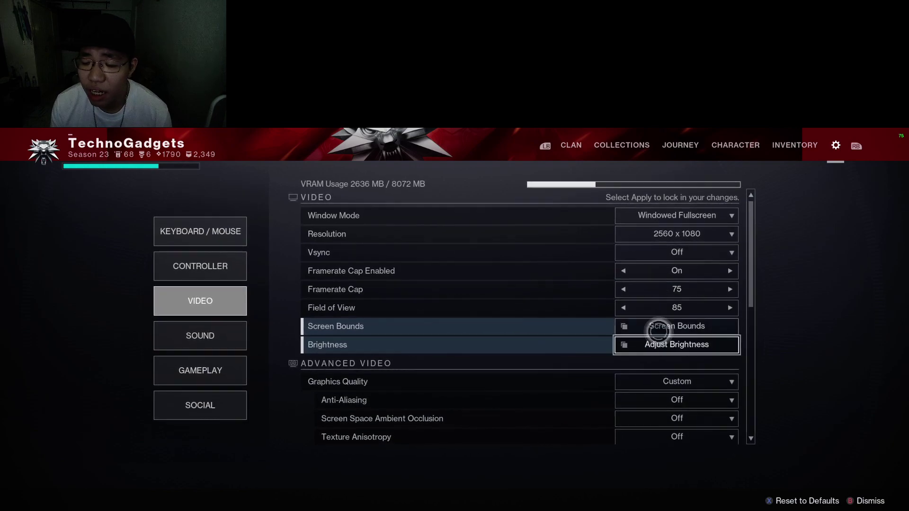
pyautogui.scroll(-2, 659, 321)
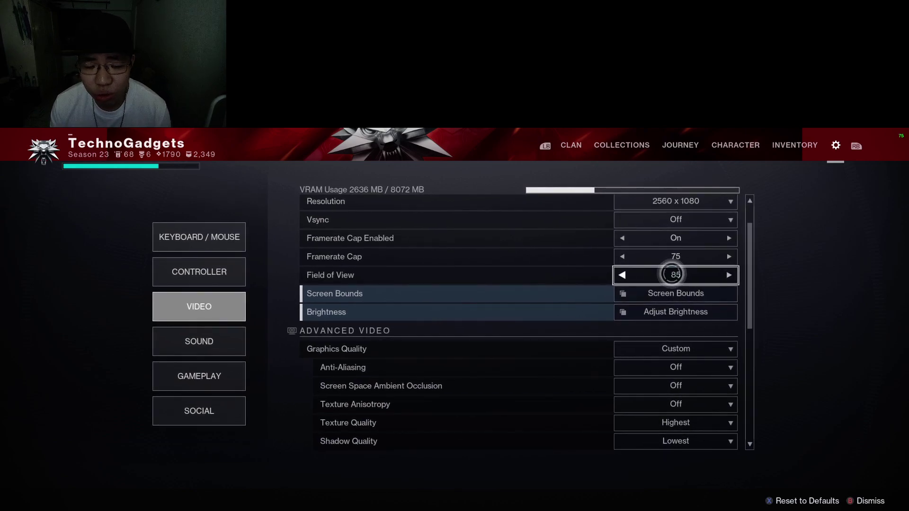
pyautogui.click(675, 313)
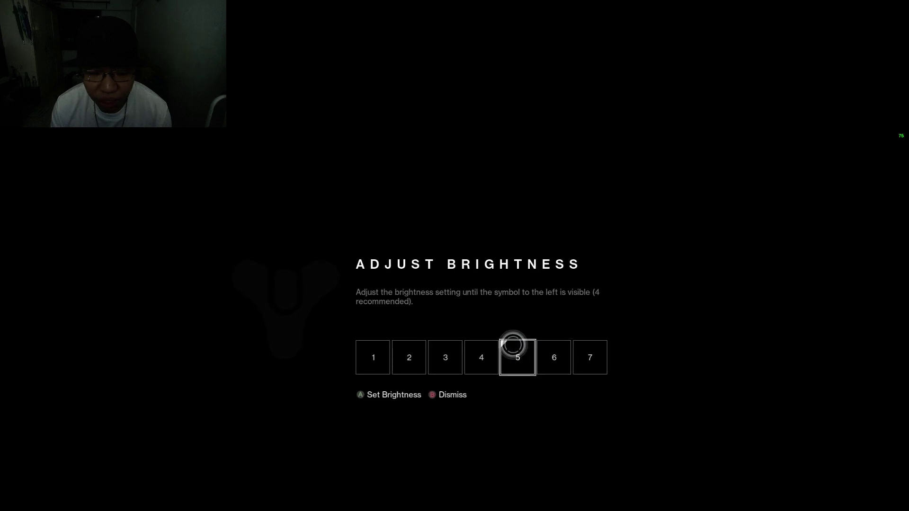
pyautogui.click(579, 350)
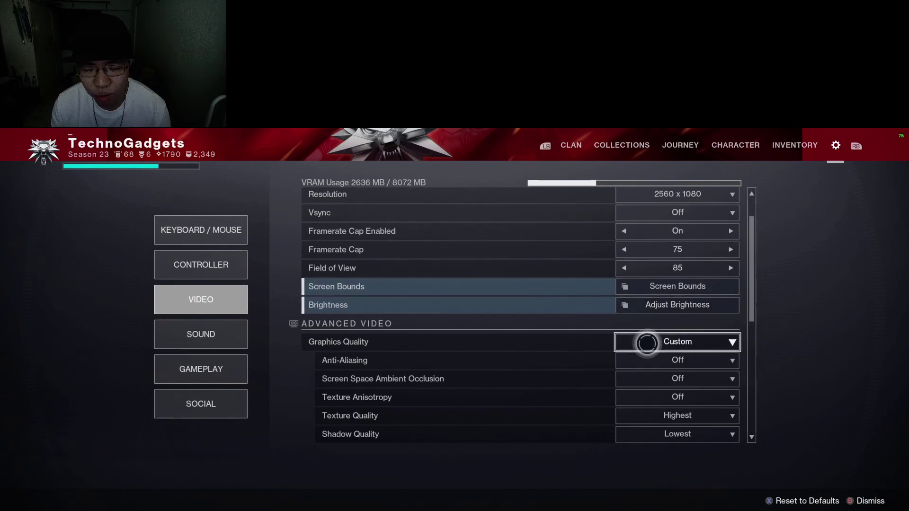
# Examine the Shadow Quality, Anti-Aliasing and Texture Quality choices in the advanced video settings
pyautogui.scroll(-3, 645, 339)
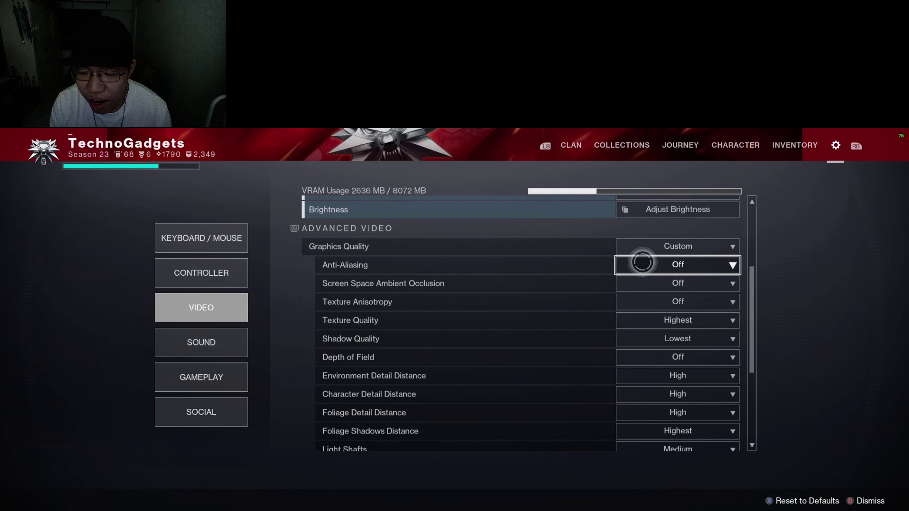
pyautogui.click(647, 331)
pyautogui.click(647, 333)
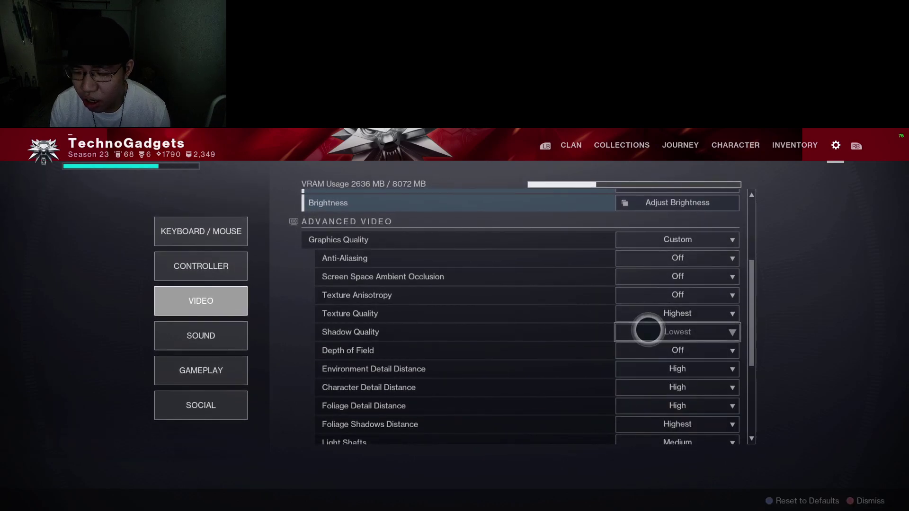
pyautogui.click(647, 267)
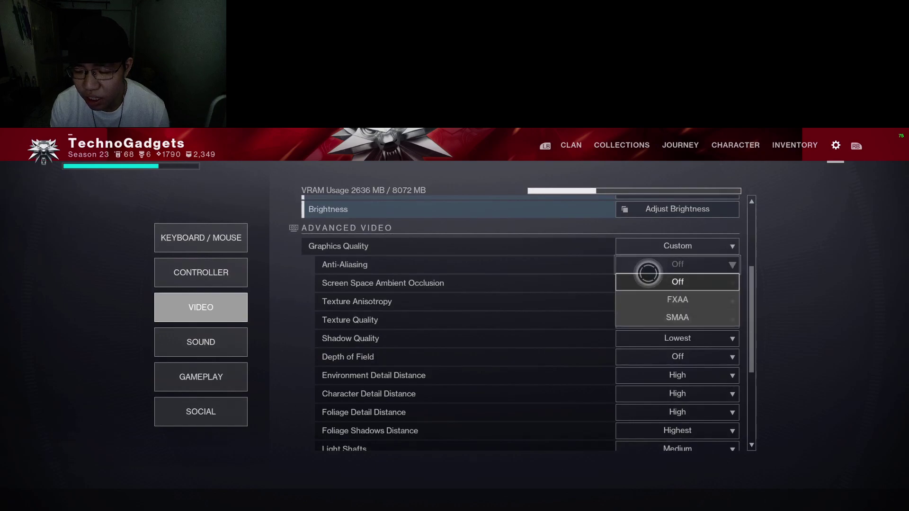
pyautogui.click(647, 275)
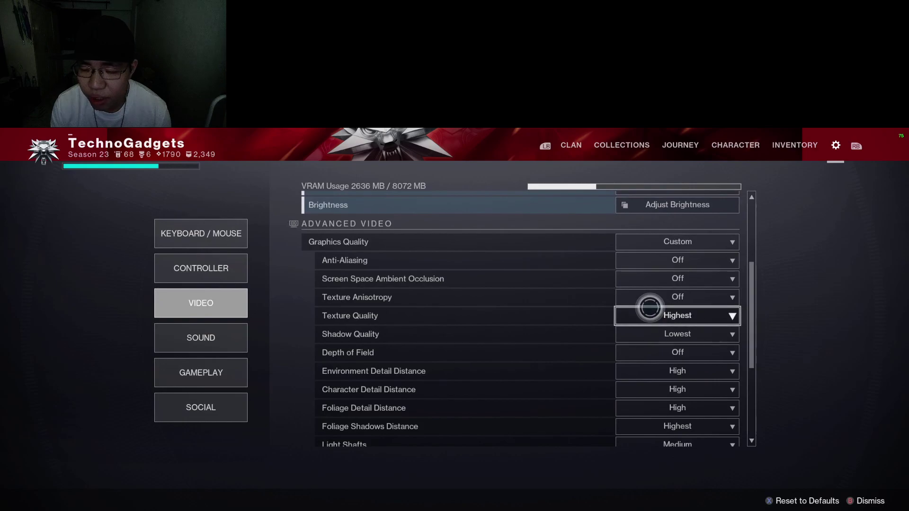
pyautogui.click(649, 309)
pyautogui.click(648, 308)
# Set Character Detail Distance to Low in the advanced video settings
pyautogui.scroll(-5, 649, 308)
pyautogui.scroll(2, 649, 308)
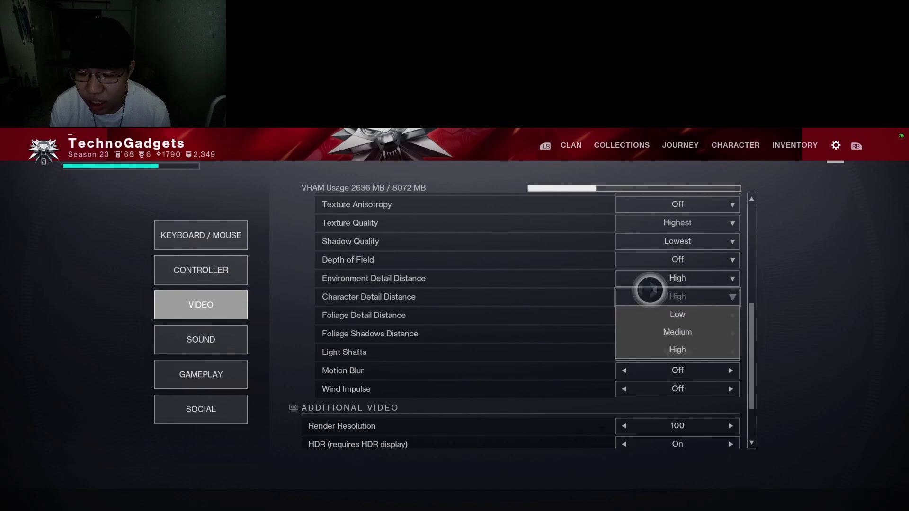
pyautogui.click(650, 314)
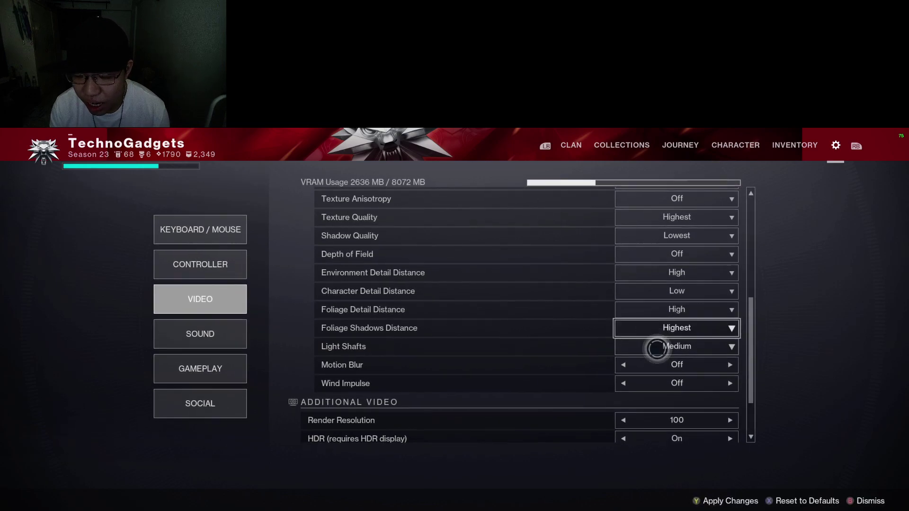
# Check the Light Shafts choices and review the full list of advanced and additional video settings
pyautogui.click(656, 349)
pyautogui.click(657, 348)
pyautogui.scroll(5, 657, 348)
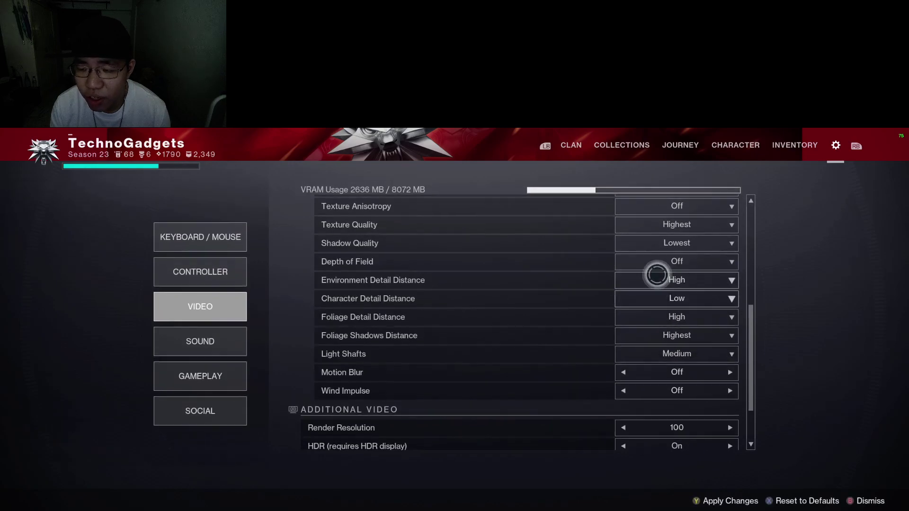
pyautogui.scroll(-3, 656, 255)
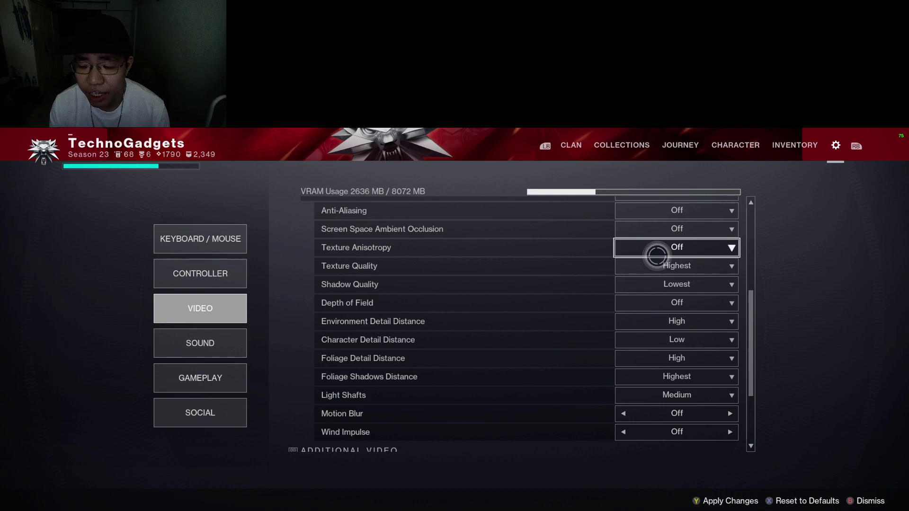
pyautogui.scroll(-3, 656, 270)
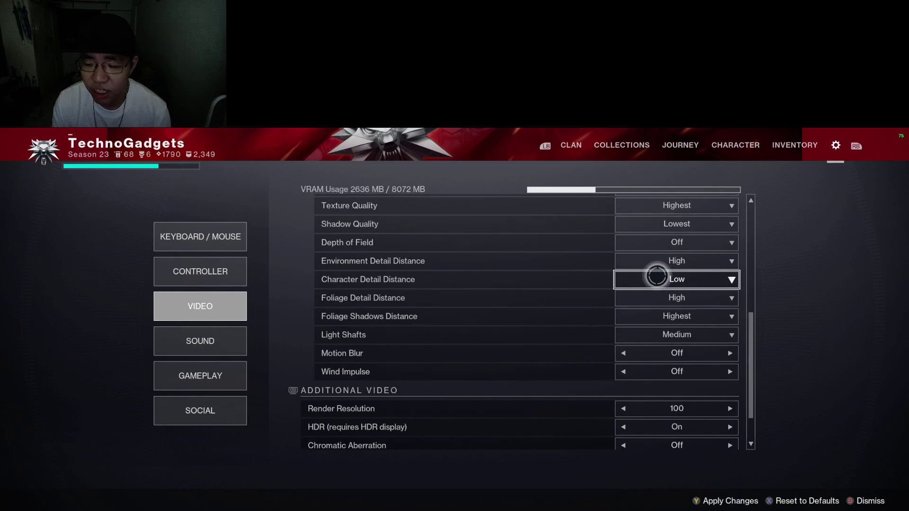
pyautogui.scroll(4, 658, 231)
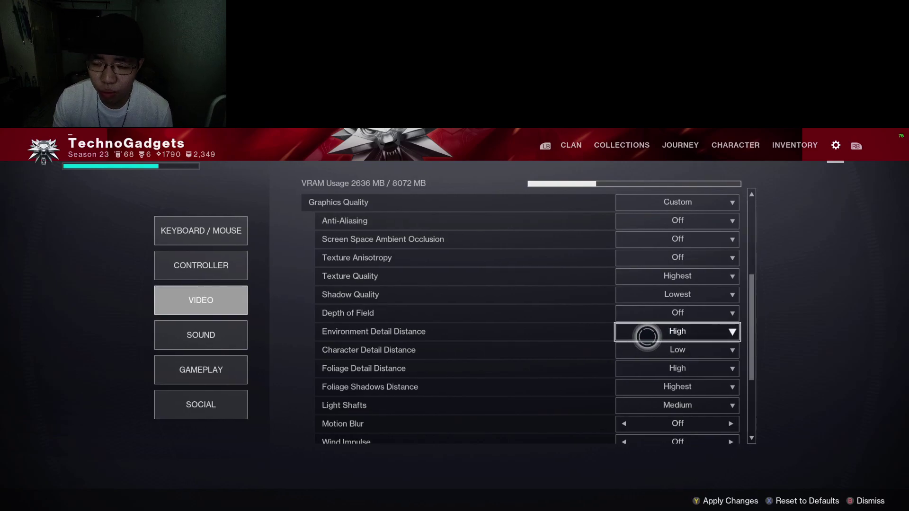
pyautogui.scroll(-5, 647, 336)
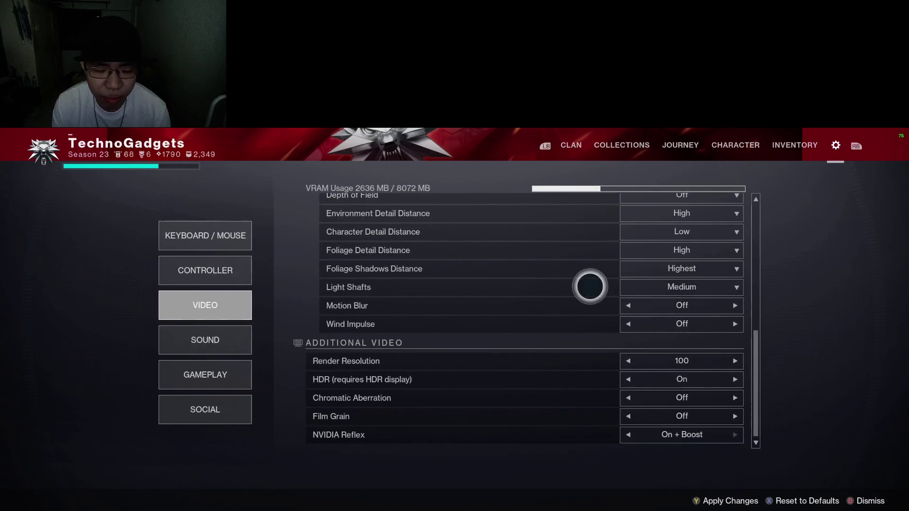
# Lower Render Resolution to 25 and bring it back up to 100
pyautogui.click(660, 357)
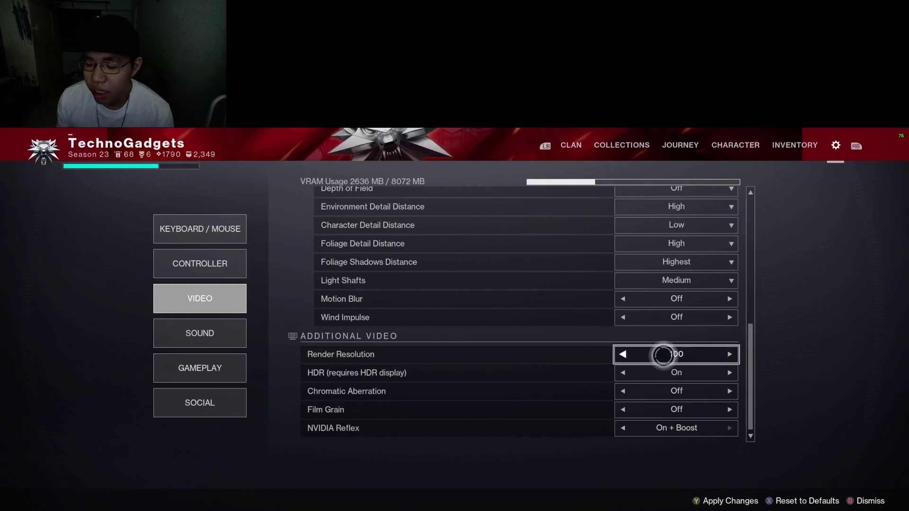
pyautogui.click(624, 354)
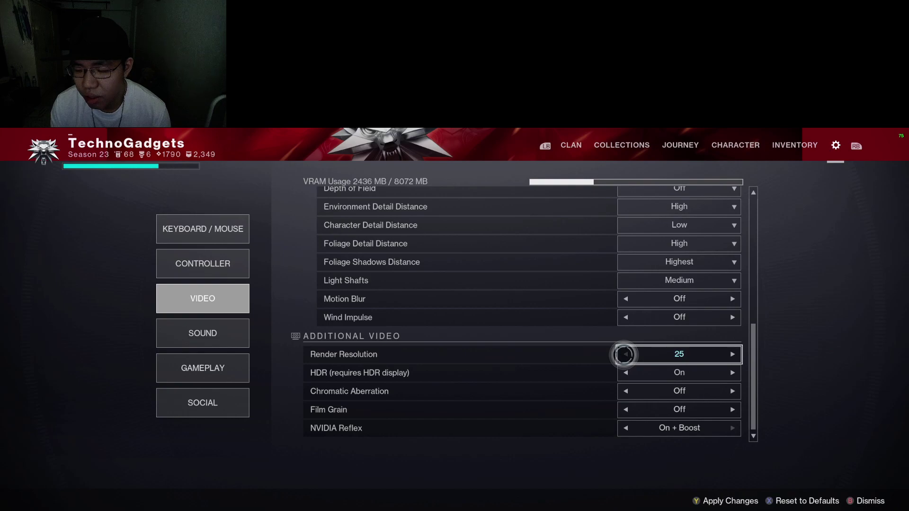
pyautogui.click(732, 354)
pyautogui.click(732, 354)
pyautogui.click(732, 354)
pyautogui.click(732, 354)
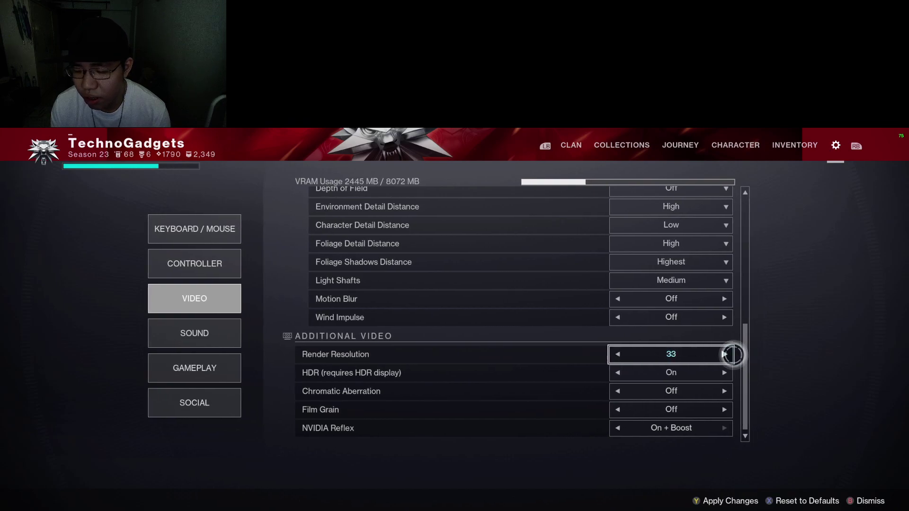
pyautogui.click(732, 354)
pyautogui.click(724, 354)
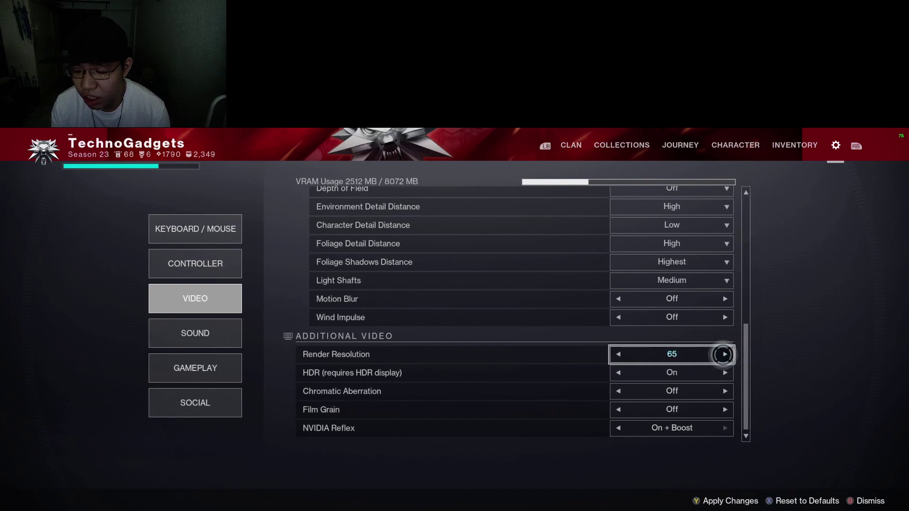
pyautogui.click(724, 354)
pyautogui.click(724, 354)
pyautogui.click(724, 354)
pyautogui.click(724, 354)
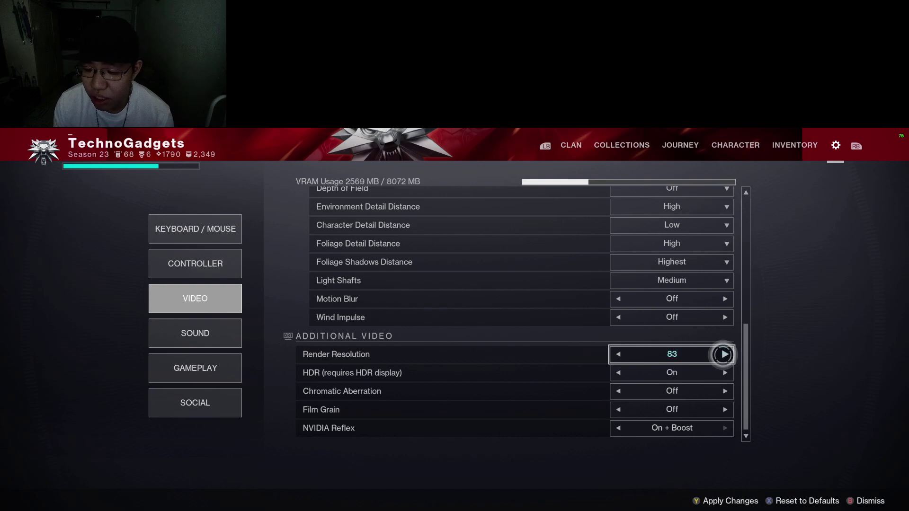
pyautogui.click(724, 354)
pyautogui.click(724, 354)
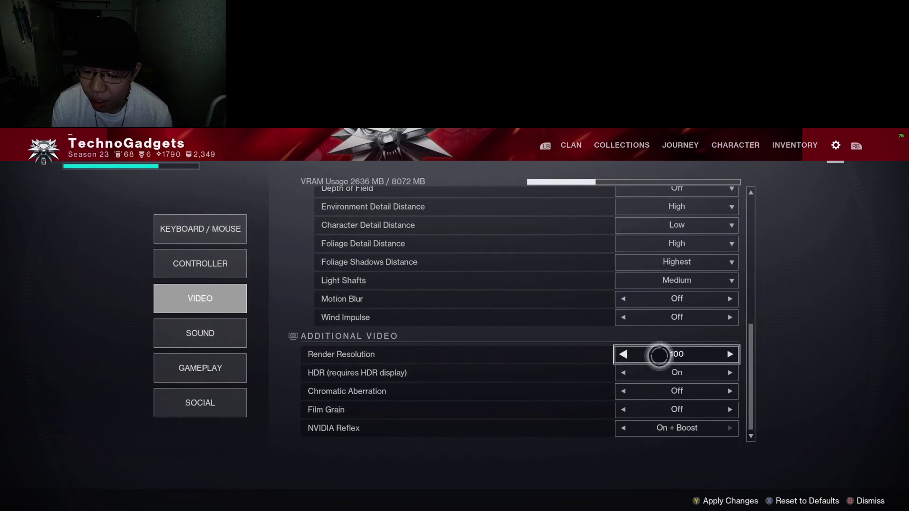
# Lower Render Resolution to 76 and raise it back to 100 in the additional video settings
pyautogui.click(632, 354)
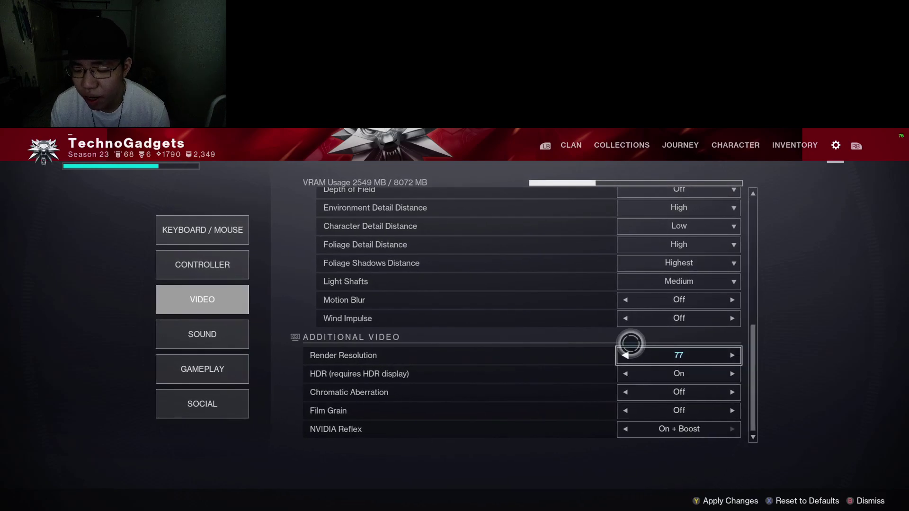
pyautogui.click(715, 354)
pyautogui.click(715, 354)
pyautogui.click(715, 354)
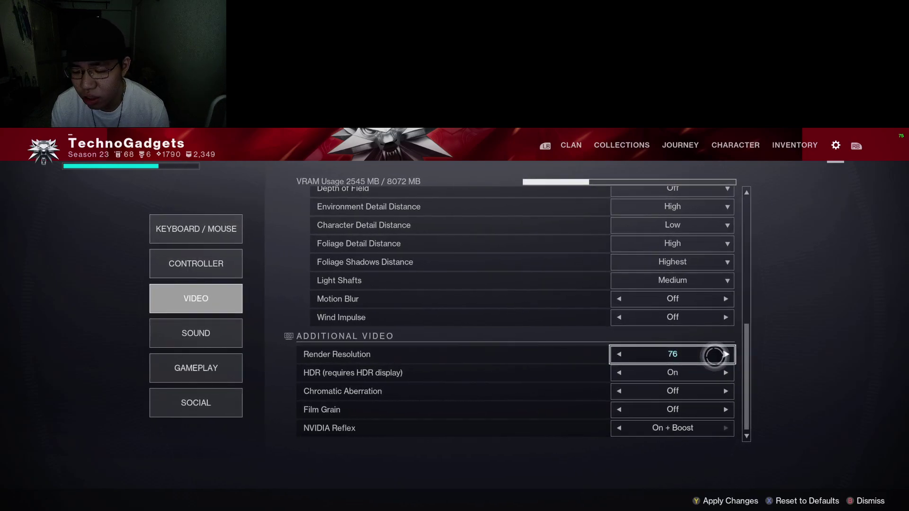
pyautogui.click(714, 354)
pyautogui.click(714, 354)
pyautogui.click(715, 354)
pyautogui.click(714, 354)
pyautogui.click(714, 354)
pyautogui.click(714, 355)
pyautogui.click(715, 355)
pyautogui.click(715, 355)
pyautogui.click(714, 354)
pyautogui.click(714, 354)
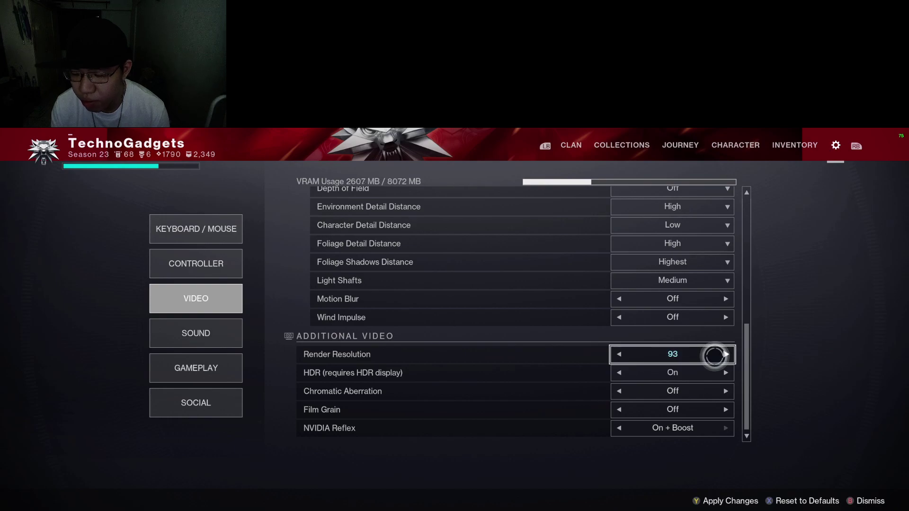
pyautogui.click(714, 354)
pyautogui.click(715, 354)
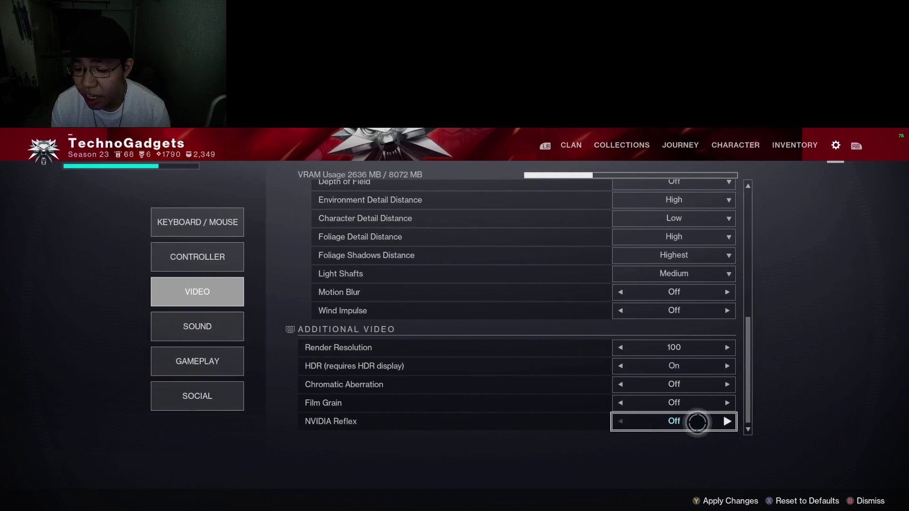
# Set NVIDIA Reflex to On + Boost in the additional video settings
pyautogui.click(693, 422)
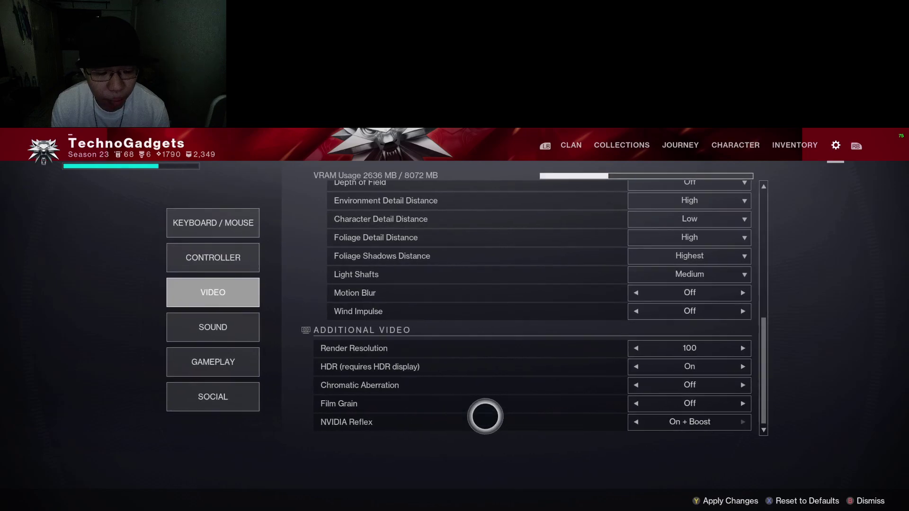
# Open the gameplay settings and examine the HUD Opacity and Colorblind Mode choices
pyautogui.click(269, 367)
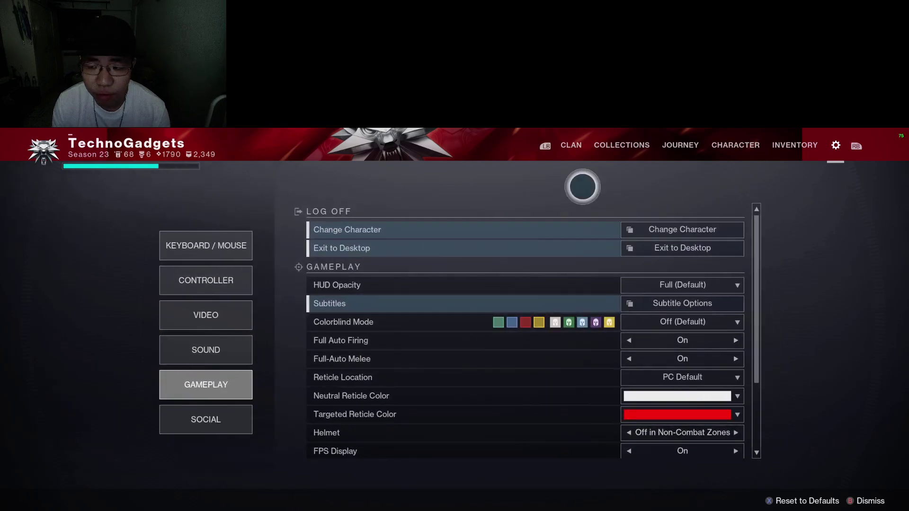
pyautogui.click(716, 275)
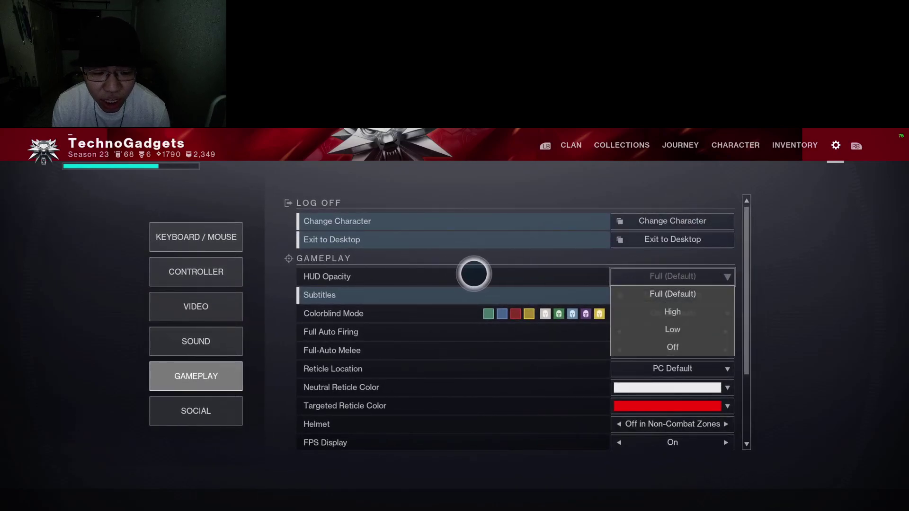
pyautogui.click(621, 276)
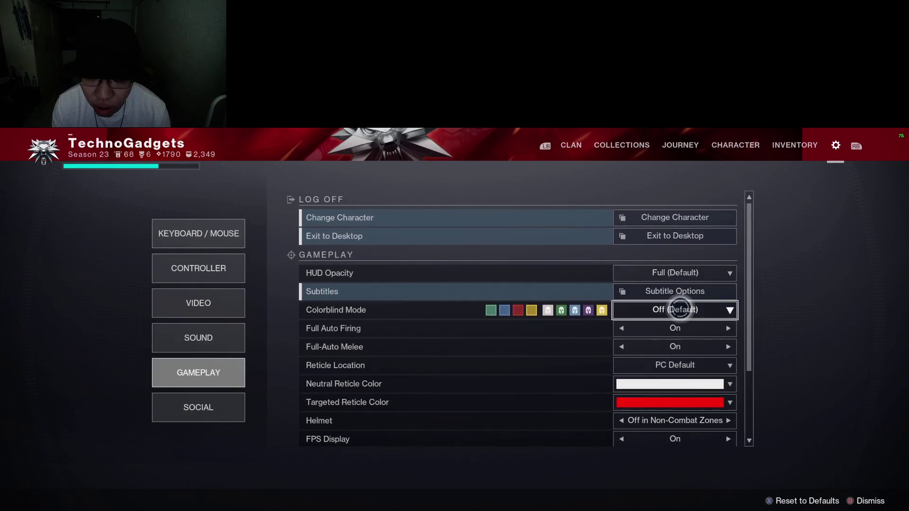
pyautogui.click(680, 309)
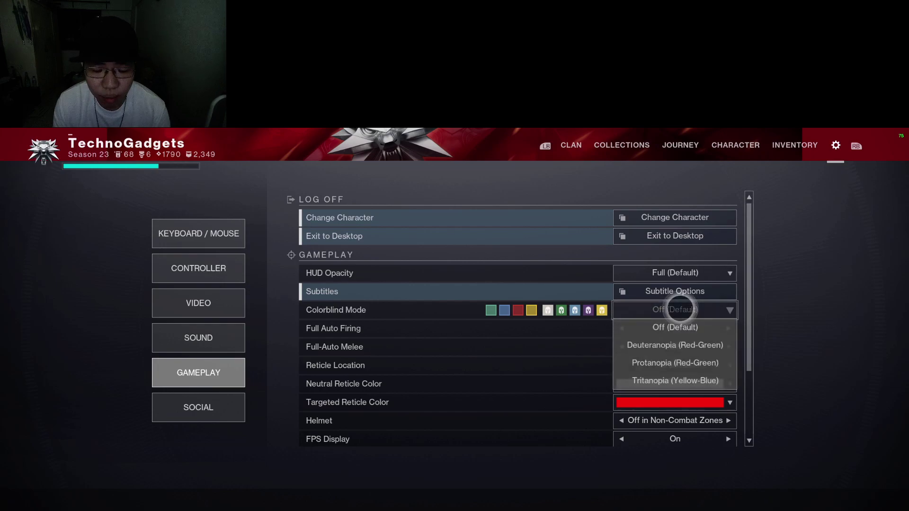
pyautogui.click(680, 310)
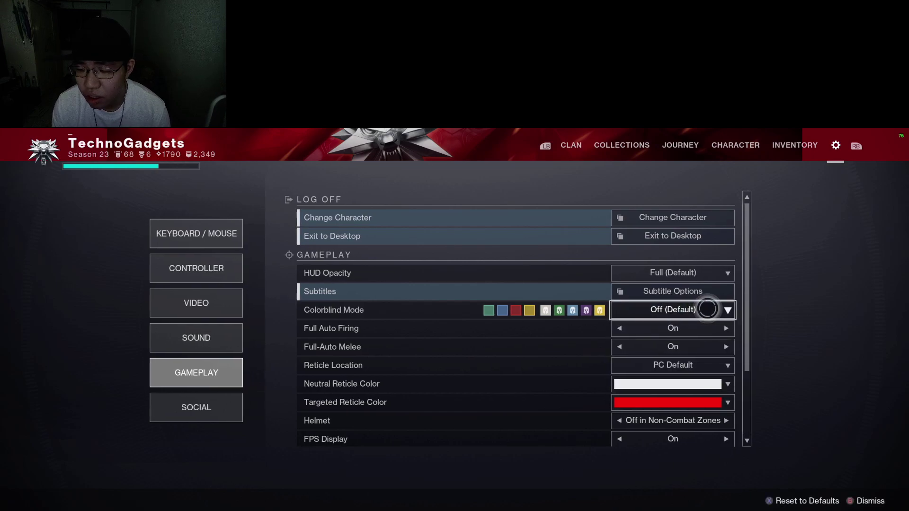
# Review the gameplay options and examine the Reticle Location choices
pyautogui.scroll(-3, 701, 308)
pyautogui.scroll(2, 706, 308)
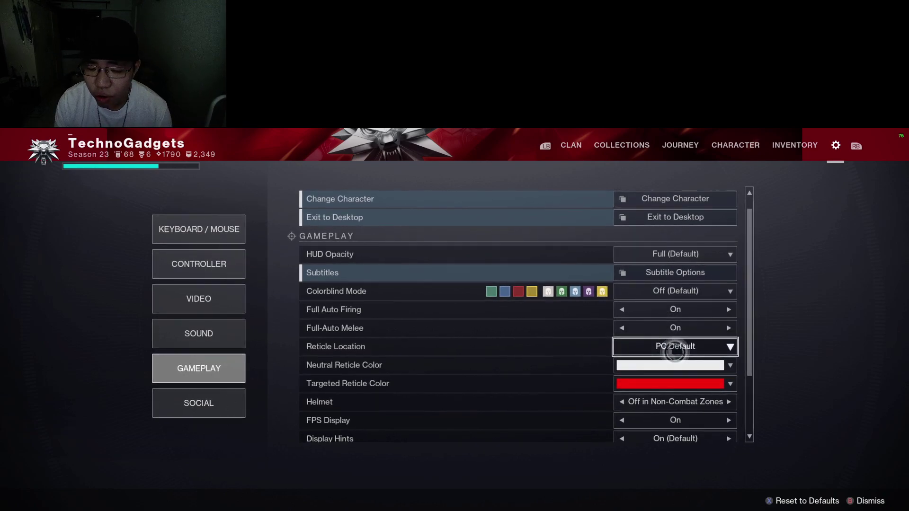
pyautogui.click(672, 348)
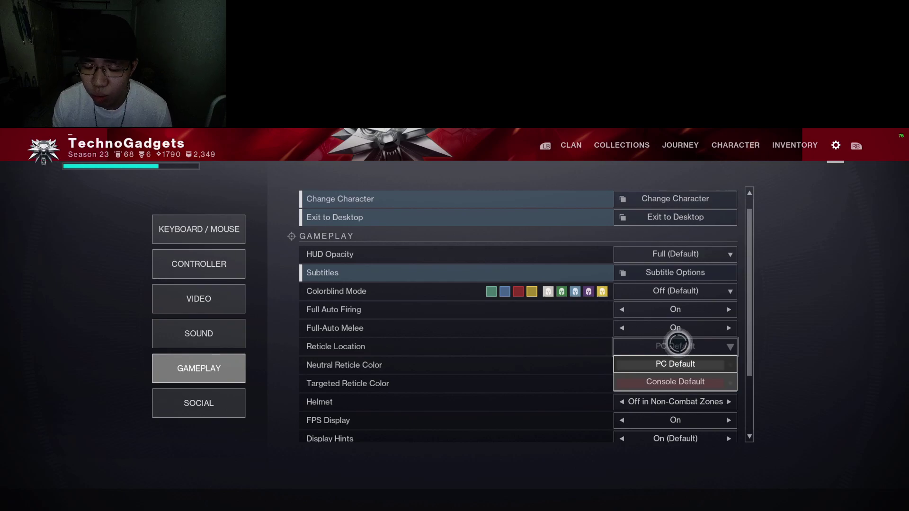
pyautogui.click(675, 343)
pyautogui.click(676, 349)
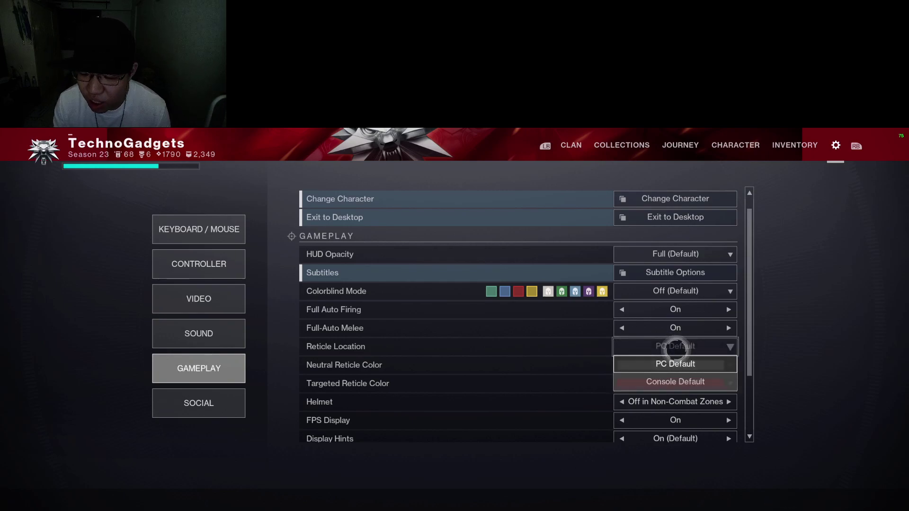
pyautogui.click(675, 348)
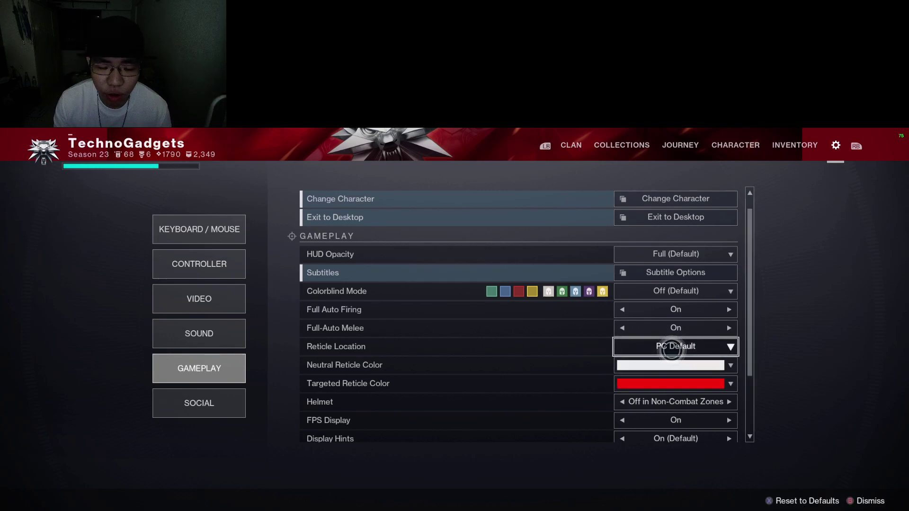
# Choose white as the Neutral Reticle Color and set Helmet to Always On in the gameplay settings
pyautogui.scroll(-2, 675, 350)
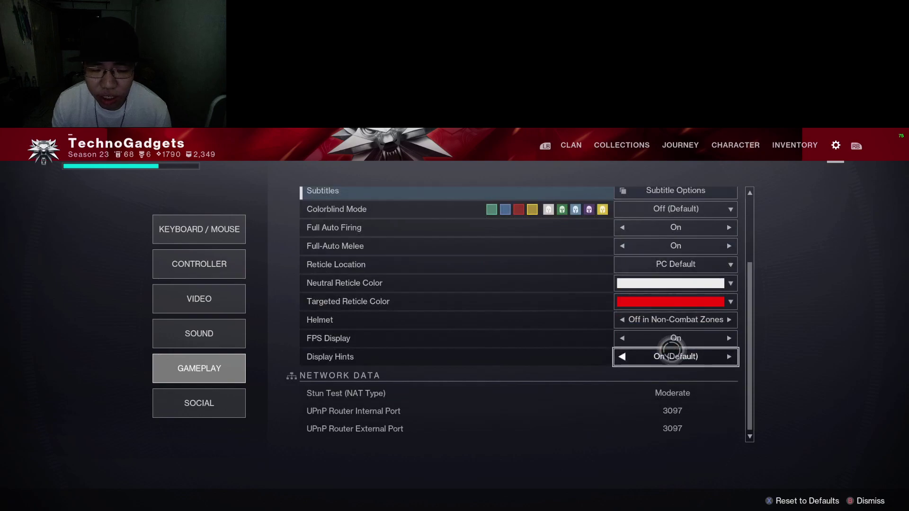
pyautogui.click(675, 290)
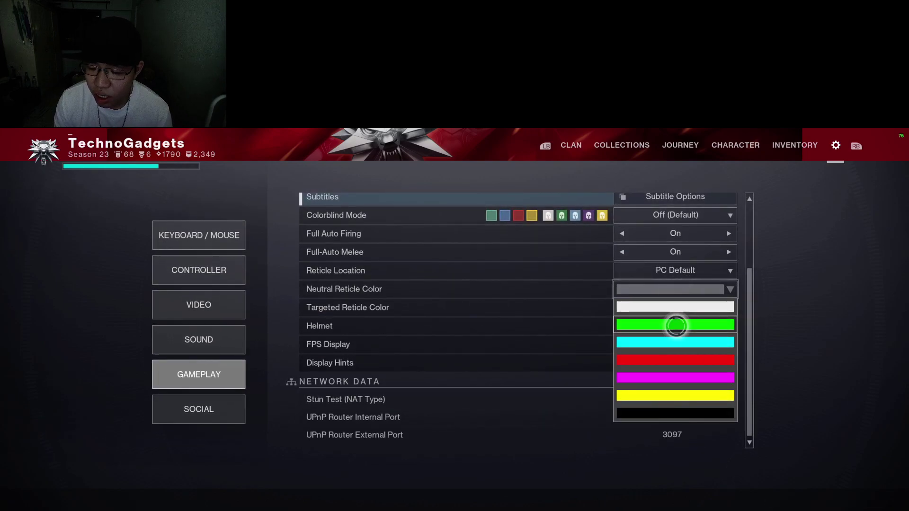
pyautogui.click(677, 305)
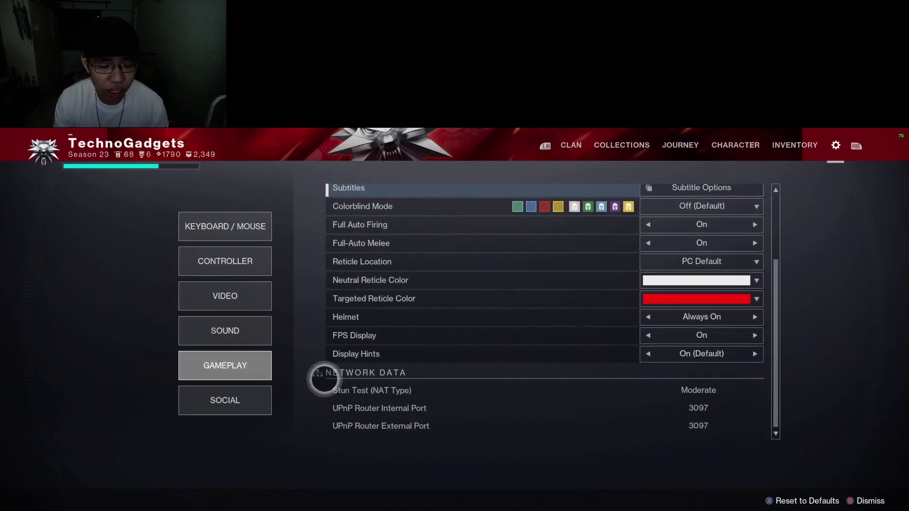
# Review the roster, voice chat and text chat options in the social settings
pyautogui.click(263, 398)
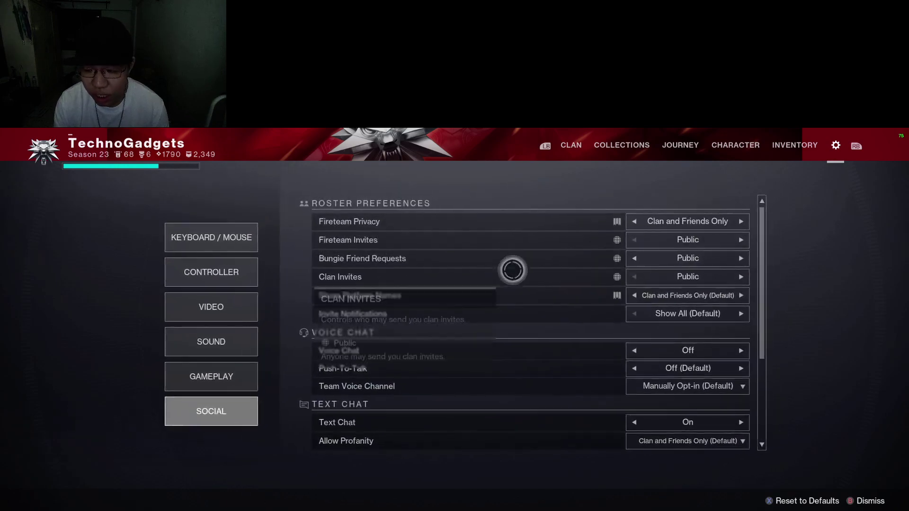
pyautogui.scroll(-5, 608, 357)
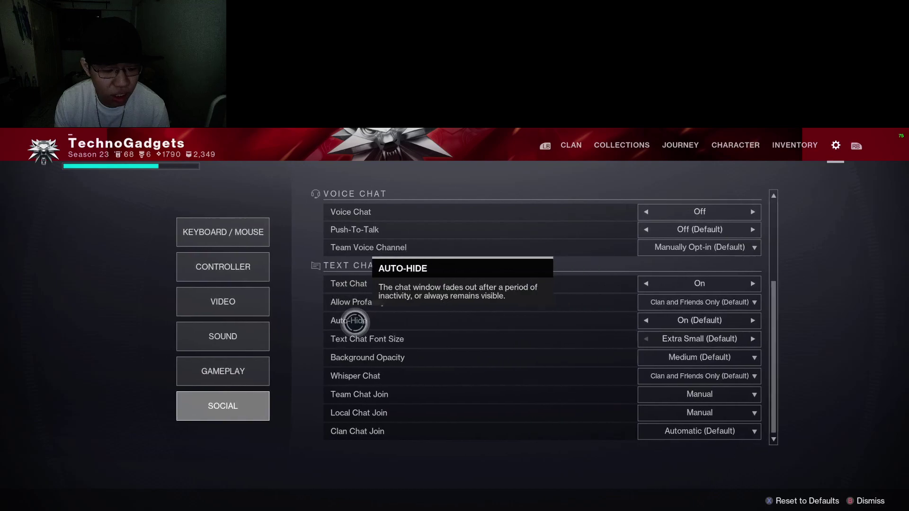
# Set Chat Volume to 4 in the sound settings and go through the Mute When Not Focused options
pyautogui.click(255, 322)
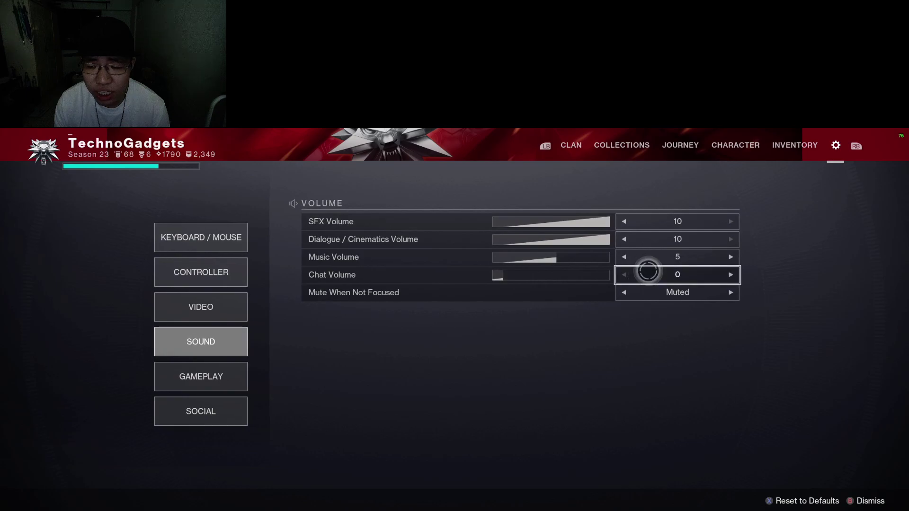
pyautogui.click(621, 258)
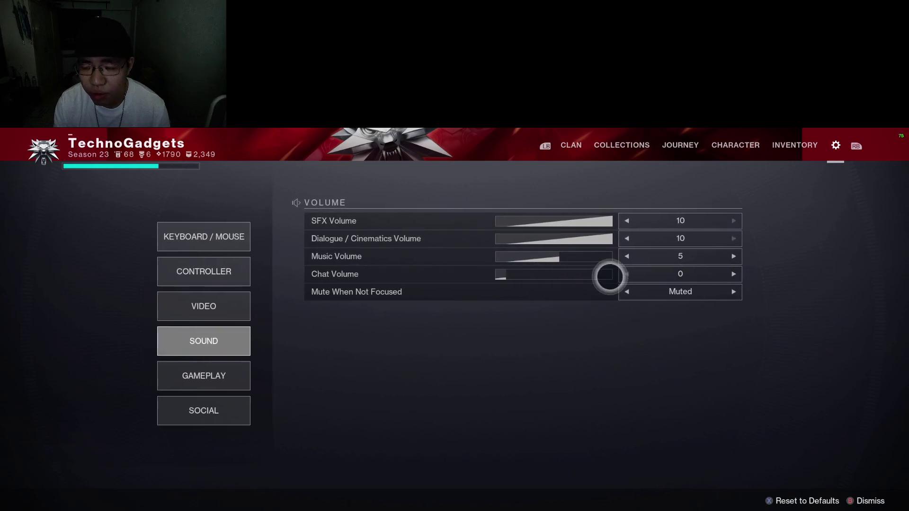
pyautogui.click(725, 274)
pyautogui.click(724, 274)
pyautogui.click(725, 274)
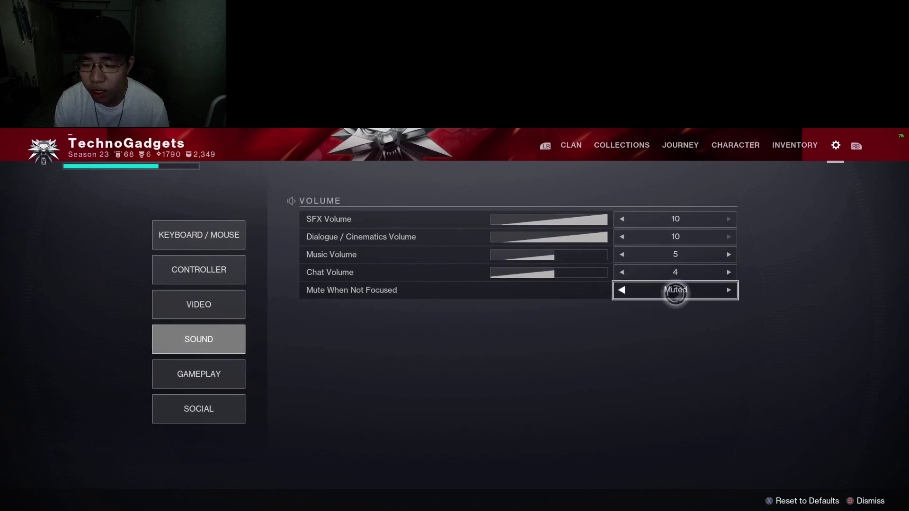
pyautogui.click(646, 294)
pyautogui.click(624, 290)
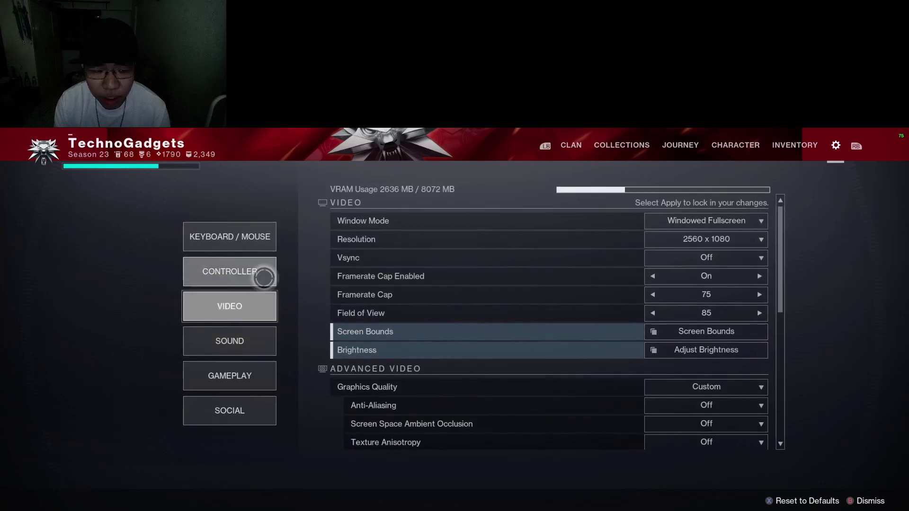
# Look over the controller settings and return to the social settings
pyautogui.moveTo(264, 276)
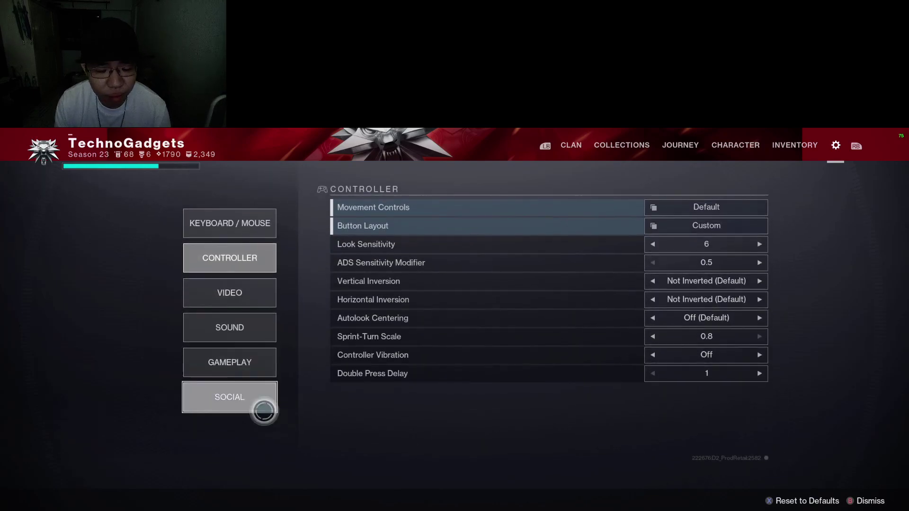
pyautogui.click(264, 411)
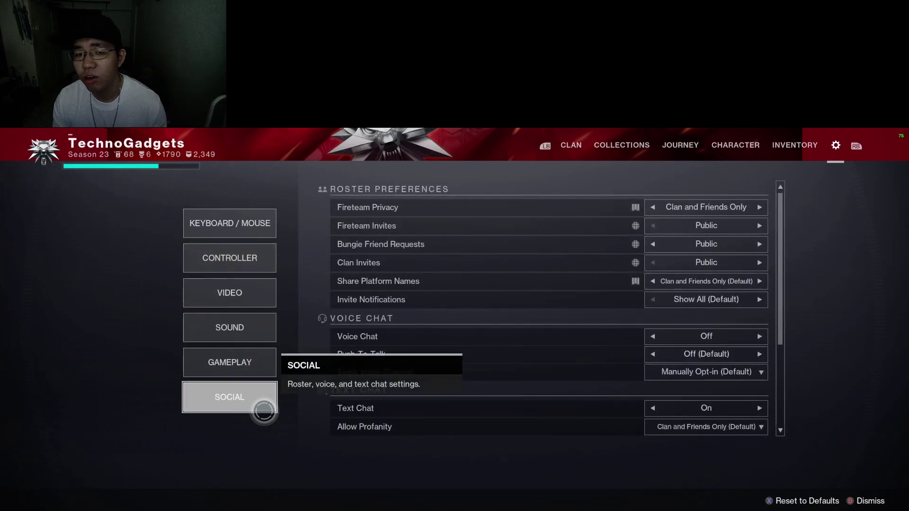